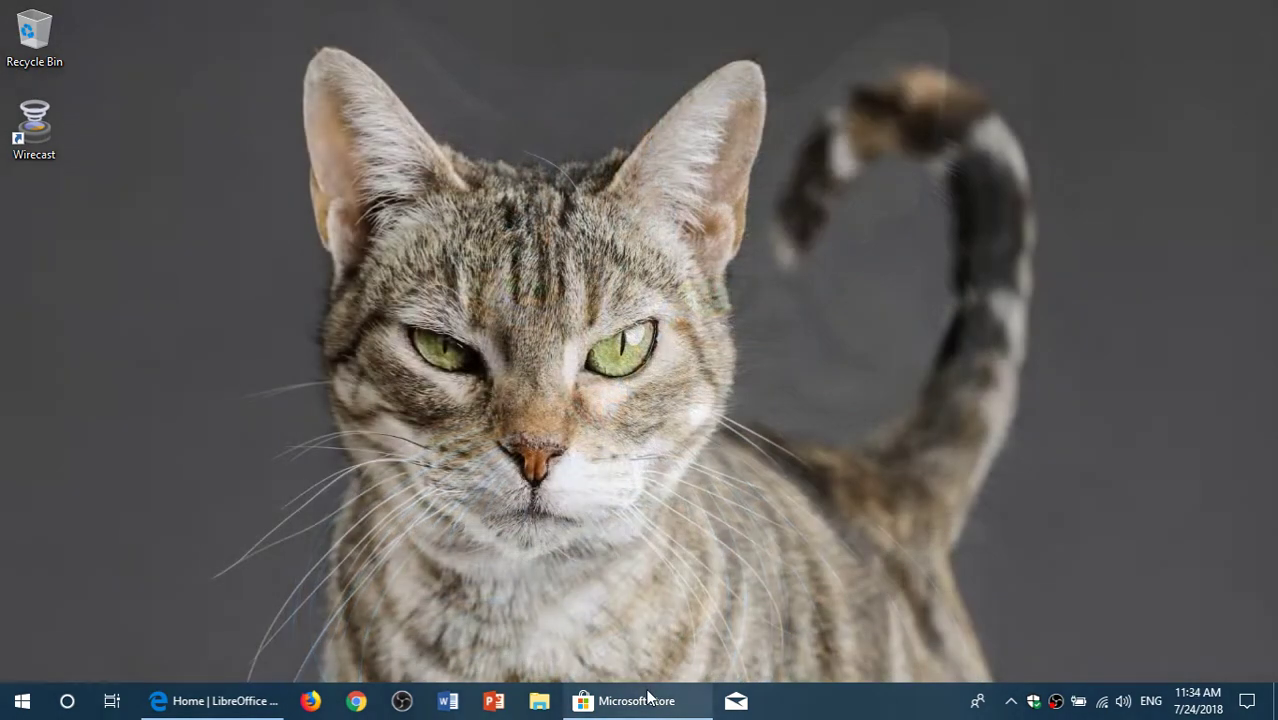
Step: Bring Microsoft Store forward from the taskbar, showing the LibreOffice app listing
{"action": "left_click", "coordinate": [645, 700]}
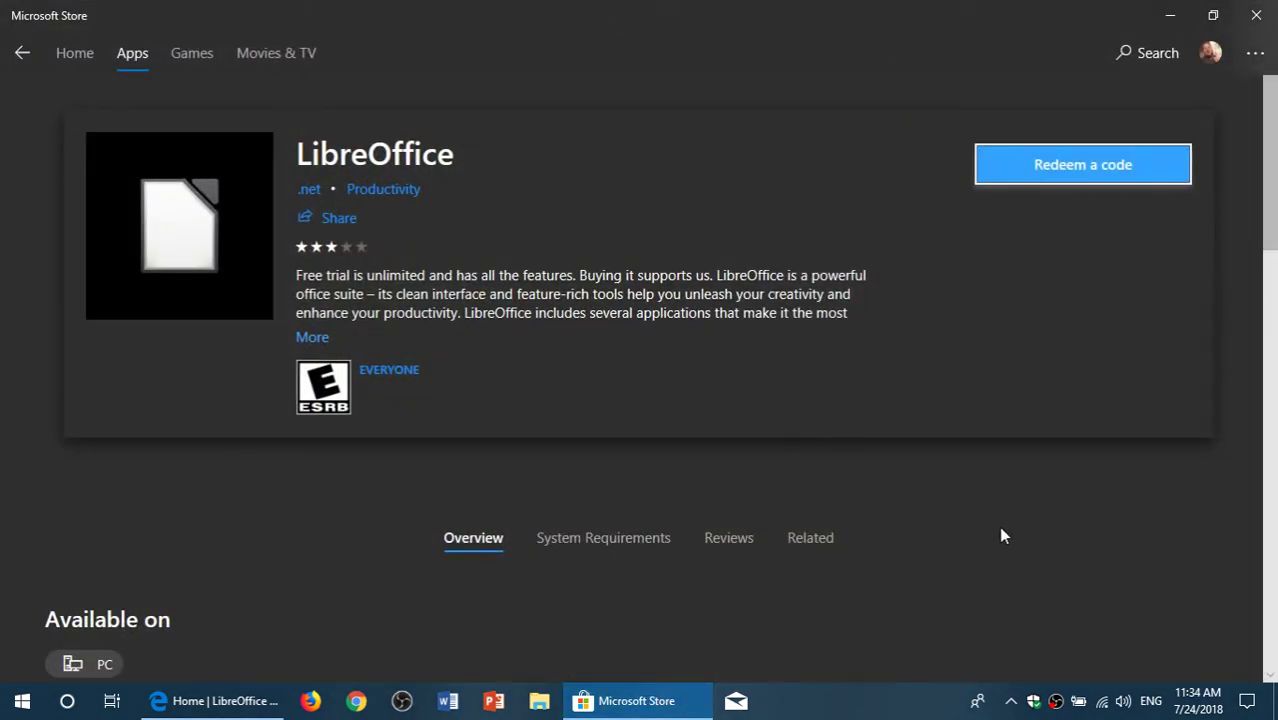
{"action": "scroll", "coordinate": [1003, 536], "scroll_direction": "down", "scroll_amount": 5}
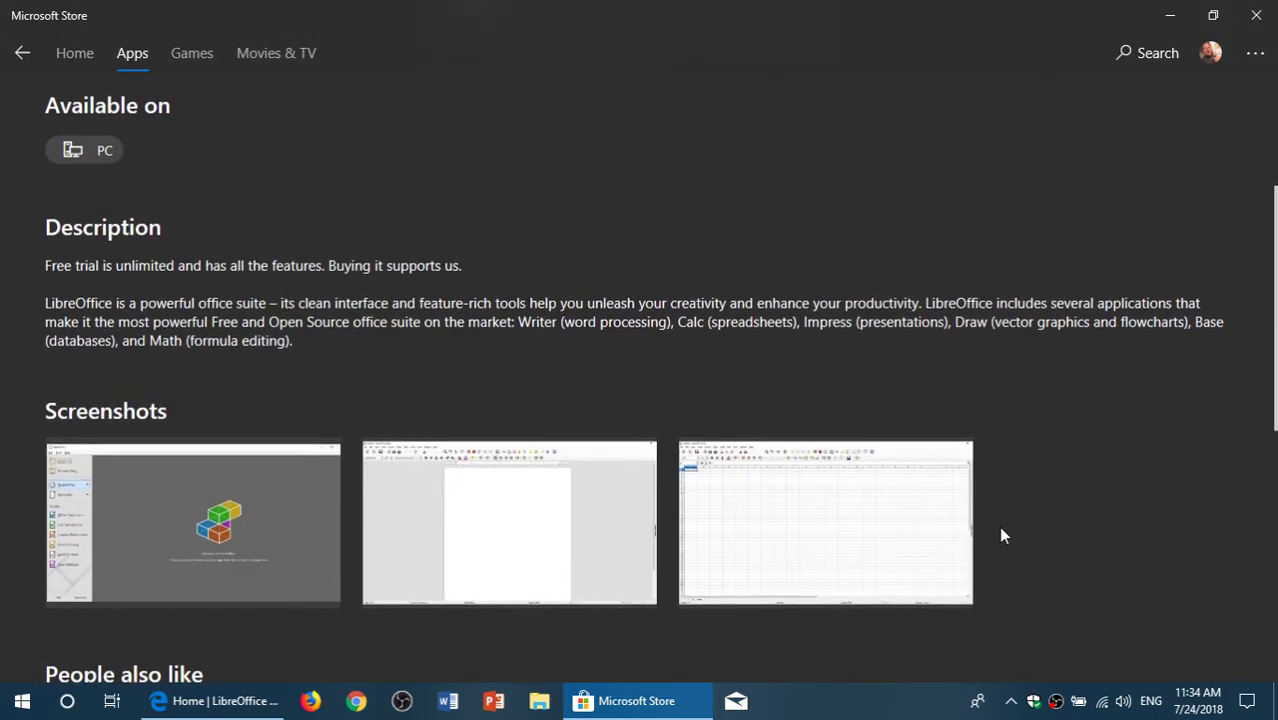
{"action": "scroll", "coordinate": [1003, 536], "scroll_direction": "up", "scroll_amount": 5}
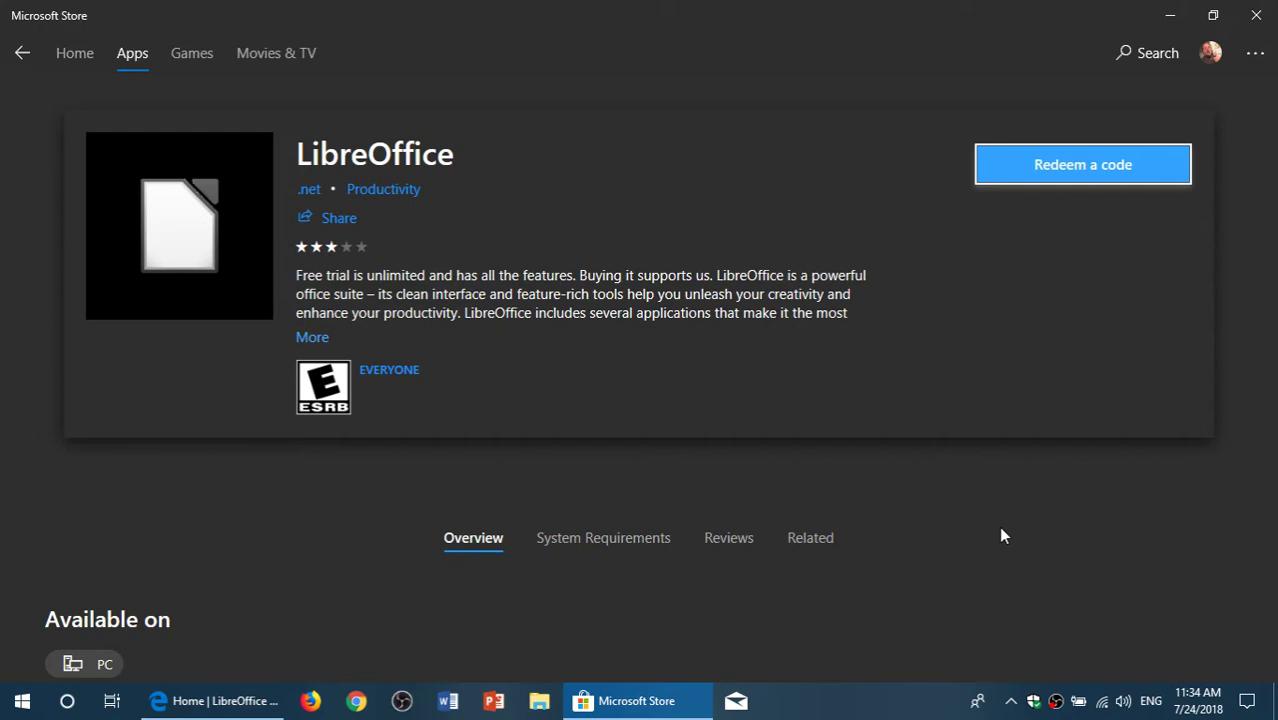
{"action": "scroll", "coordinate": [1003, 536], "scroll_direction": "down", "scroll_amount": 3}
{"action": "scroll", "coordinate": [1003, 536], "scroll_direction": "down", "scroll_amount": 2}
{"action": "scroll", "coordinate": [1003, 536], "scroll_direction": "down", "scroll_amount": 3}
{"action": "scroll", "coordinate": [998, 526], "scroll_direction": "up", "scroll_amount": 7}
{"action": "left_click", "coordinate": [610, 540]}
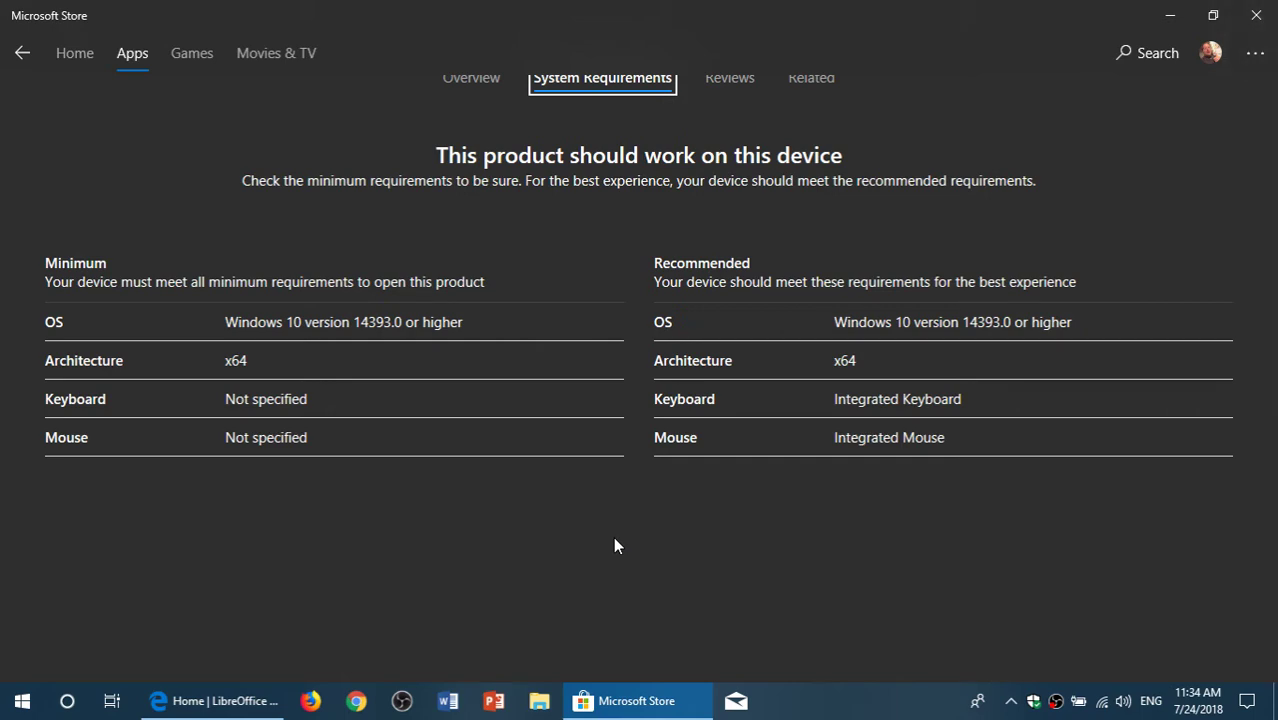
{"action": "scroll", "coordinate": [615, 545], "scroll_direction": "up", "scroll_amount": 4}
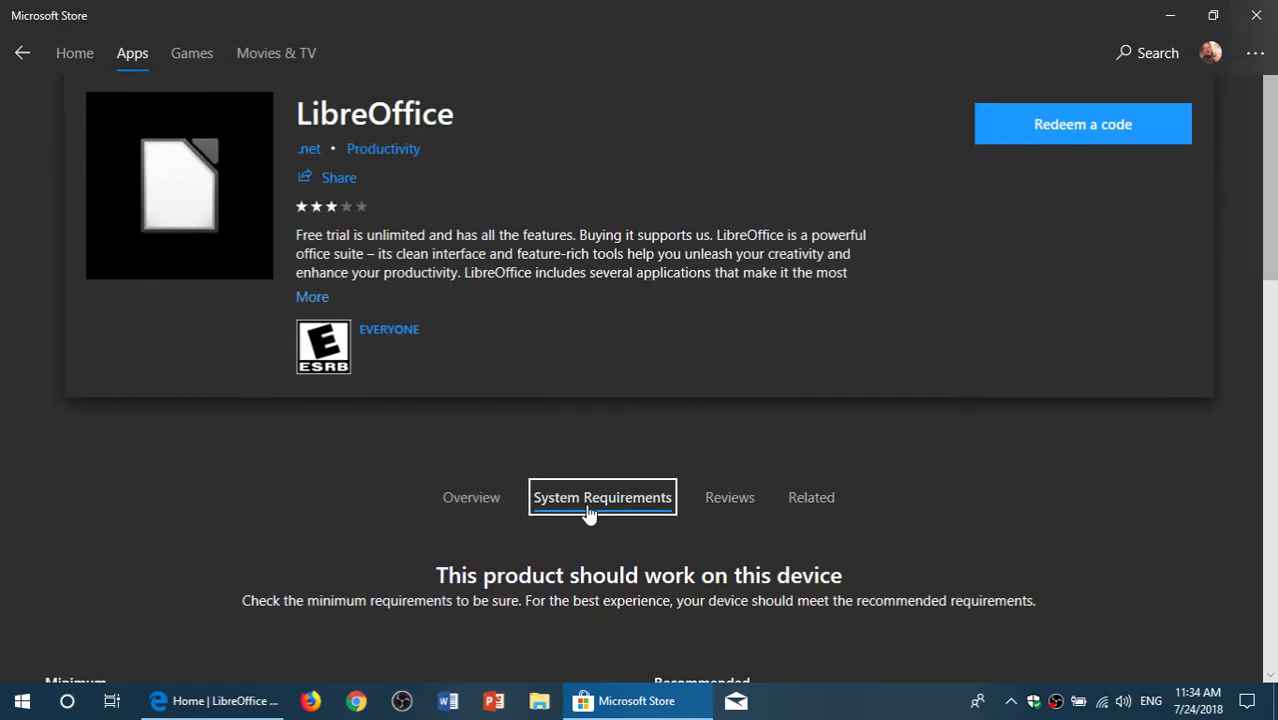
Step: Return to the listing overview, minimize Microsoft Store, and bring up Edge on libreoffice.org
{"action": "left_click", "coordinate": [460, 500]}
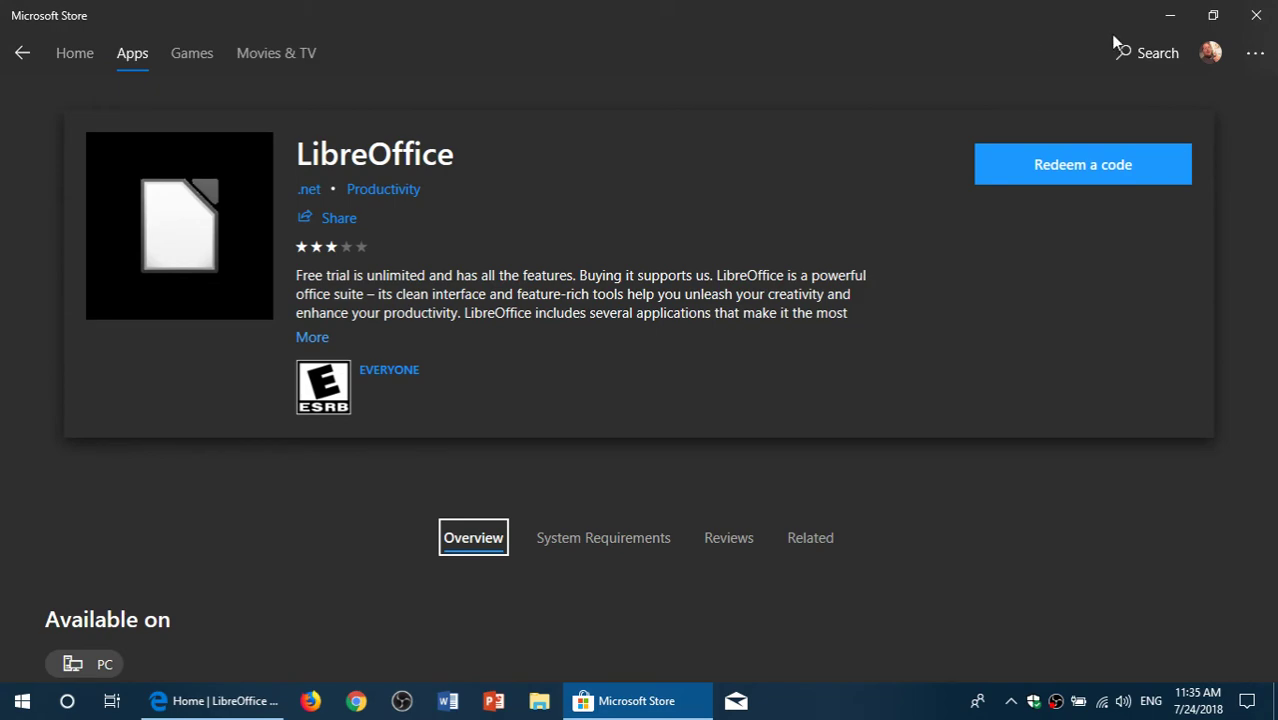
{"action": "left_click", "coordinate": [1170, 17]}
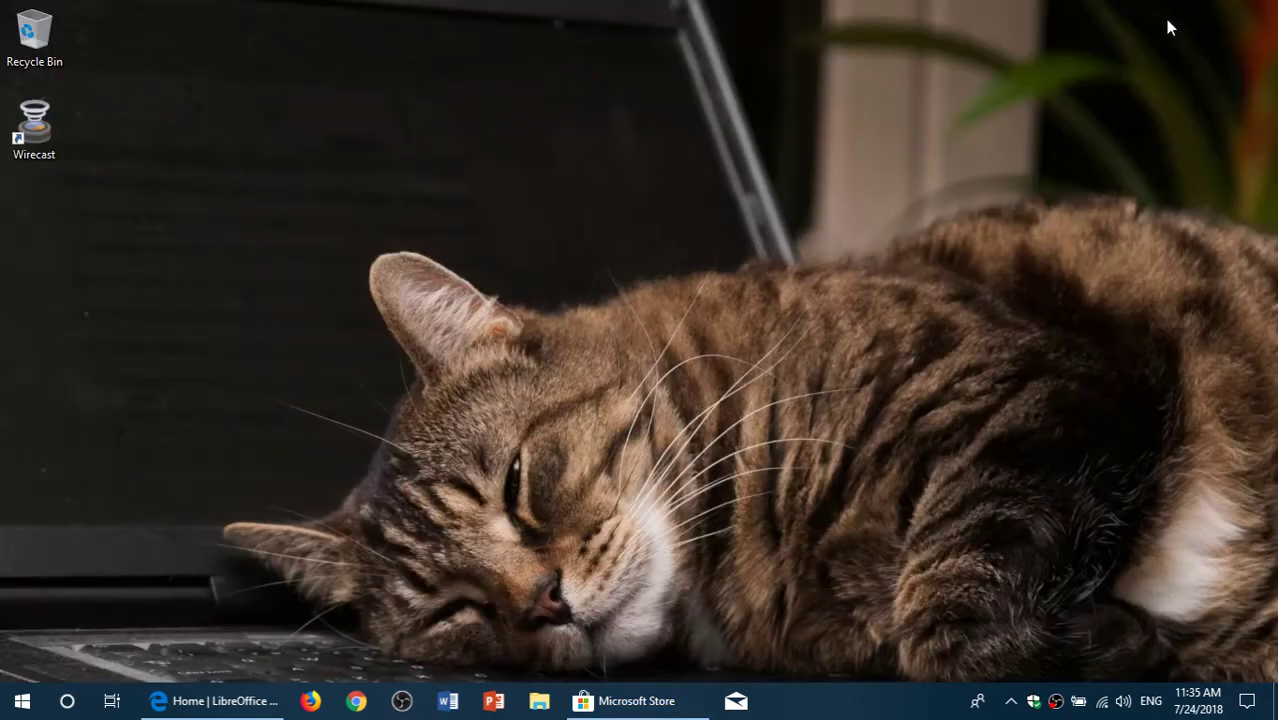
{"action": "left_click", "coordinate": [222, 705]}
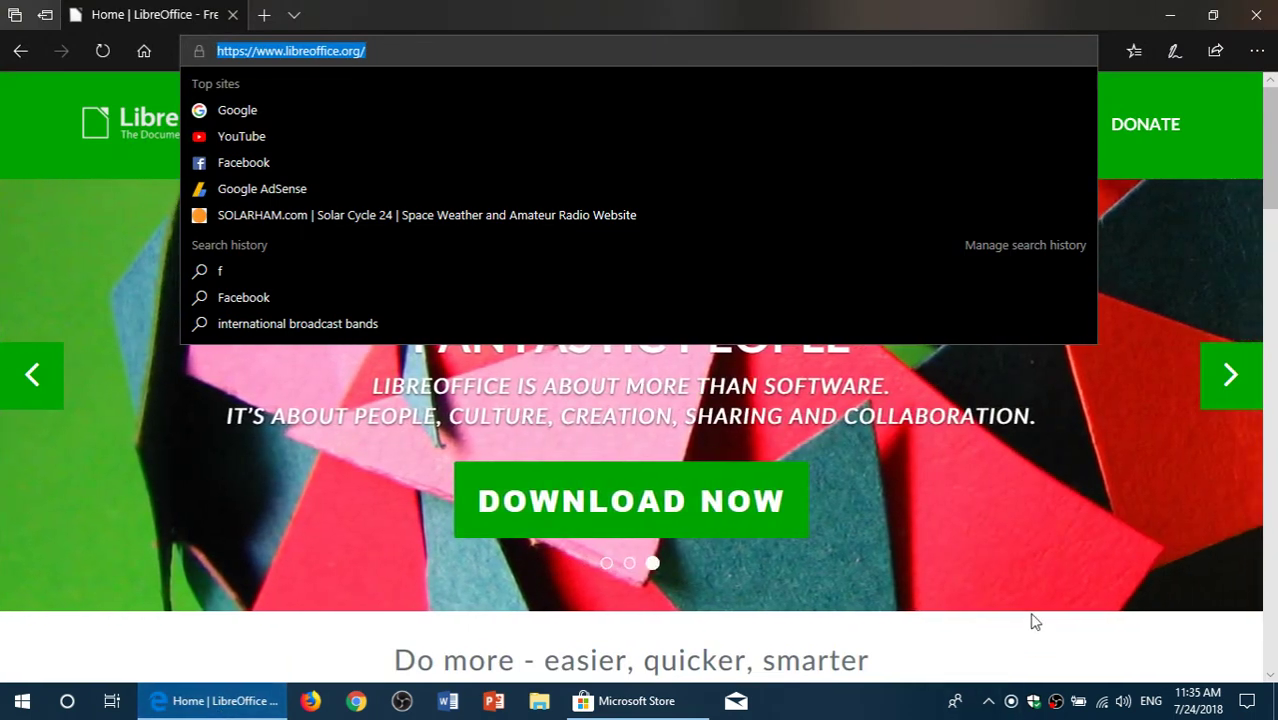
Step: Copy the libreoffice.org web address from Edge's address bar to the clipboard
{"action": "left_click", "coordinate": [1035, 622]}
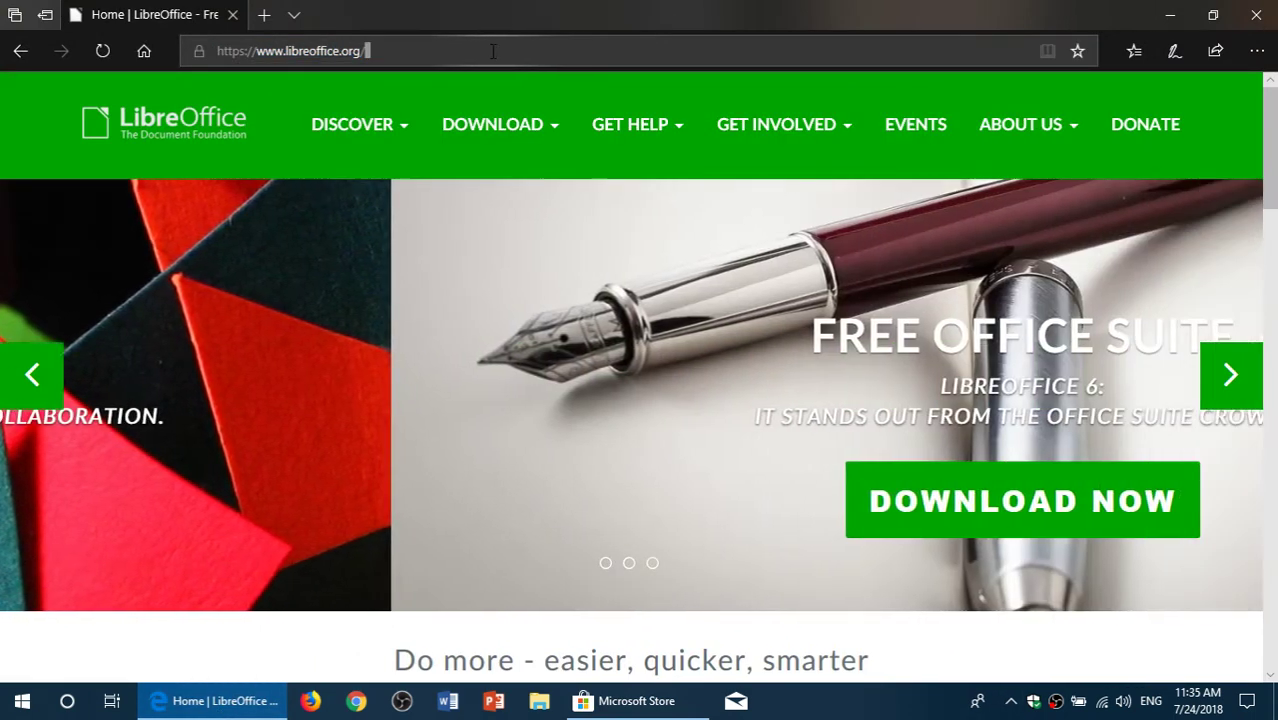
{"action": "left_click", "coordinate": [490, 51]}
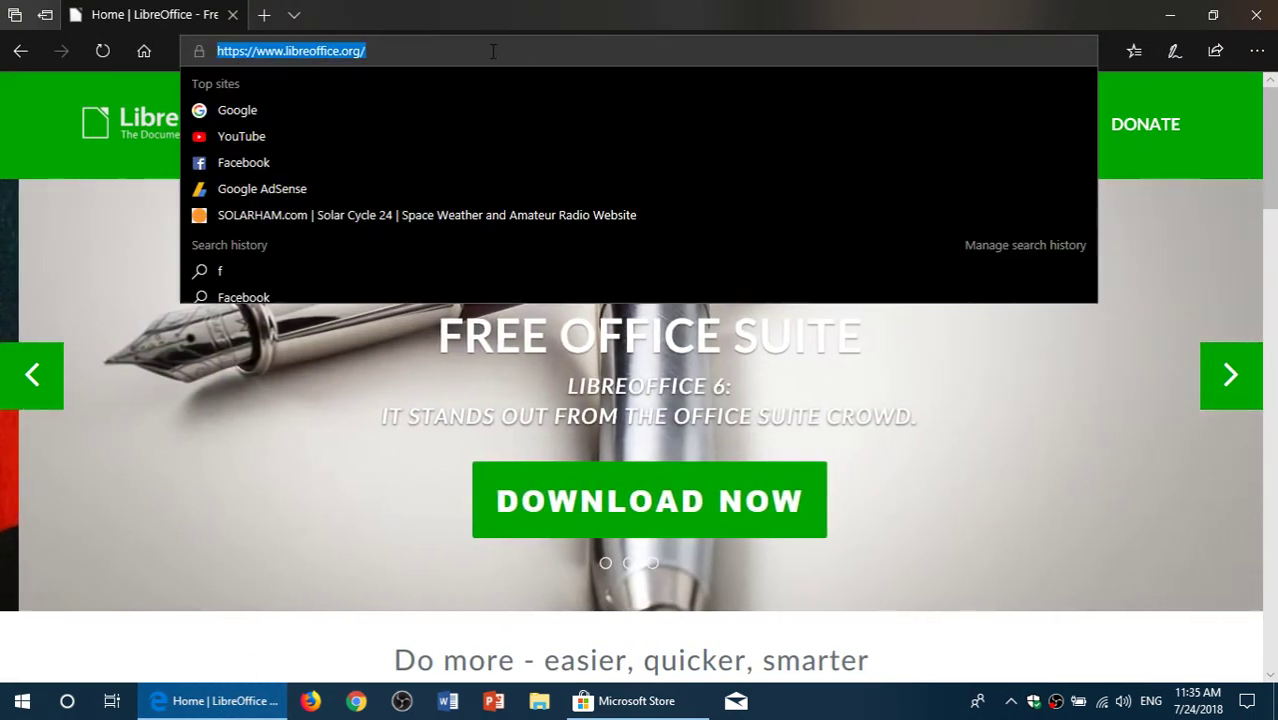
{"action": "right_click", "coordinate": [490, 51]}
{"action": "left_click", "coordinate": [479, 106]}
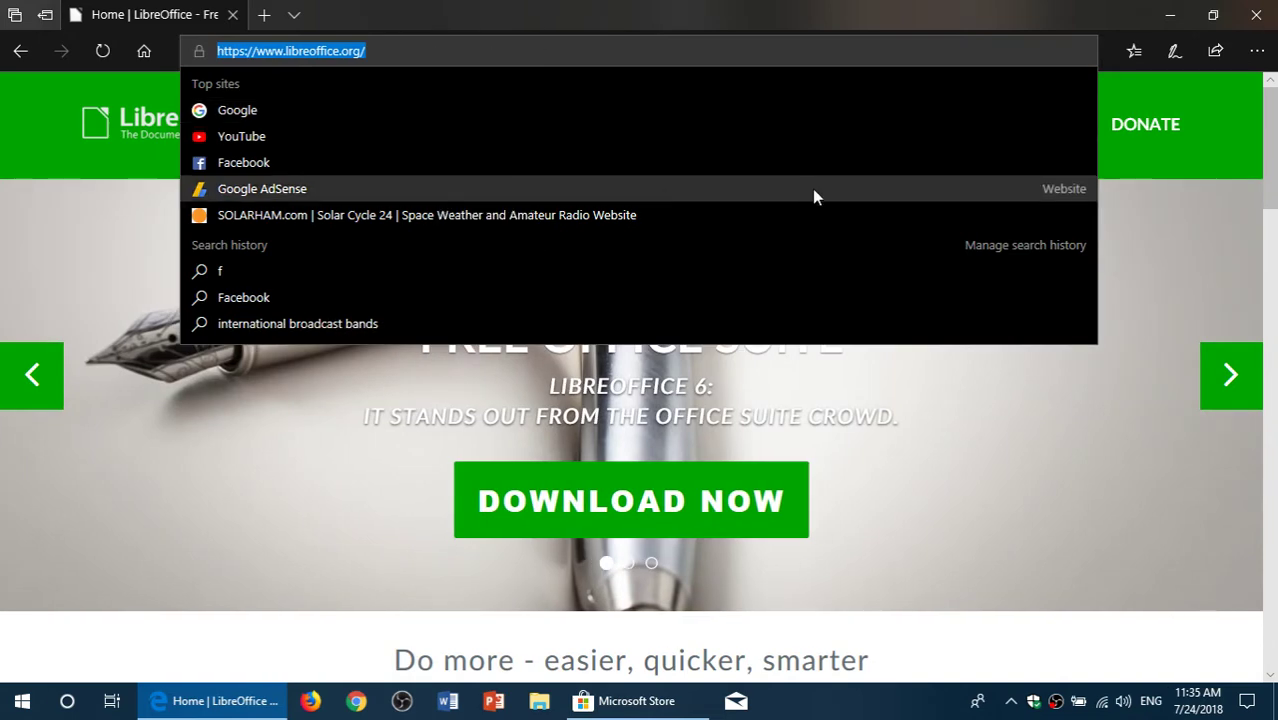
{"action": "left_click", "coordinate": [1005, 663]}
{"action": "scroll", "coordinate": [776, 499], "scroll_direction": "down", "scroll_amount": 4}
{"action": "scroll", "coordinate": [779, 498], "scroll_direction": "down", "scroll_amount": 4}
{"action": "scroll", "coordinate": [781, 497], "scroll_direction": "down", "scroll_amount": 3}
{"action": "scroll", "coordinate": [781, 497], "scroll_direction": "down", "scroll_amount": 2}
{"action": "scroll", "coordinate": [781, 497], "scroll_direction": "down", "scroll_amount": 3}
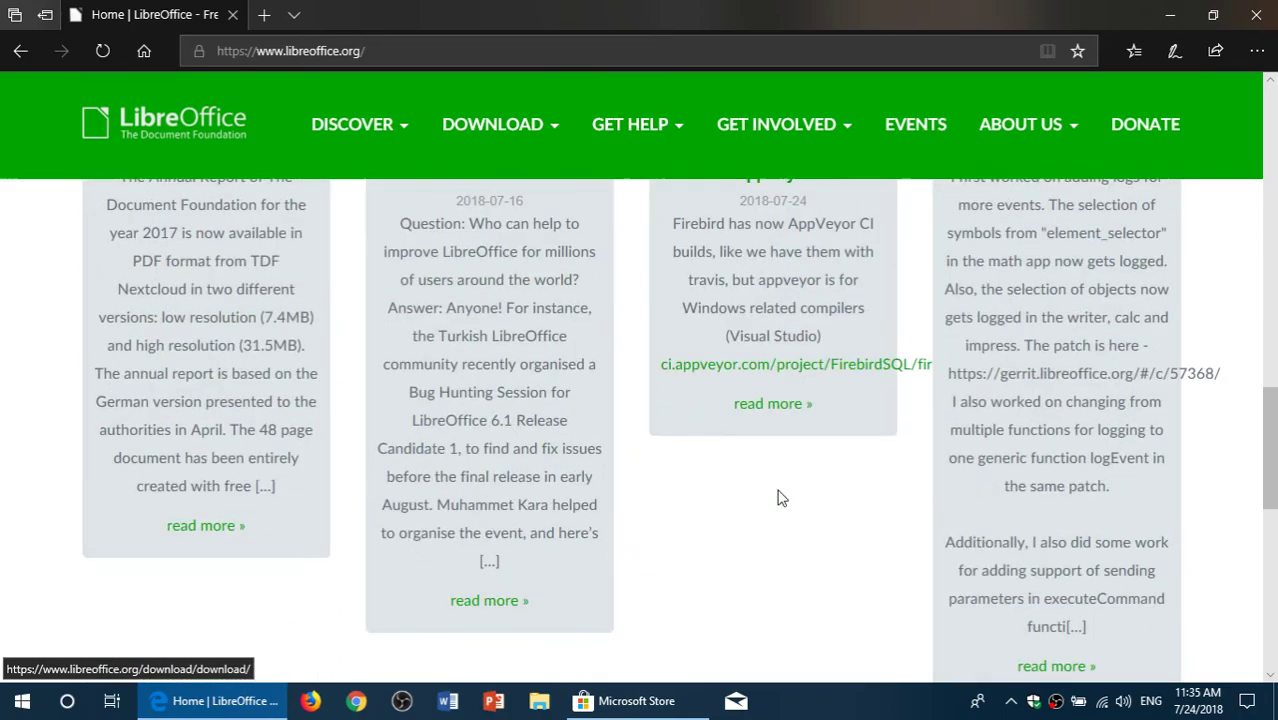
{"action": "scroll", "coordinate": [779, 490], "scroll_direction": "down", "scroll_amount": 5}
{"action": "scroll", "coordinate": [778, 490], "scroll_direction": "down", "scroll_amount": 2}
{"action": "scroll", "coordinate": [778, 490], "scroll_direction": "up", "scroll_amount": 1}
{"action": "scroll", "coordinate": [778, 490], "scroll_direction": "up", "scroll_amount": 5}
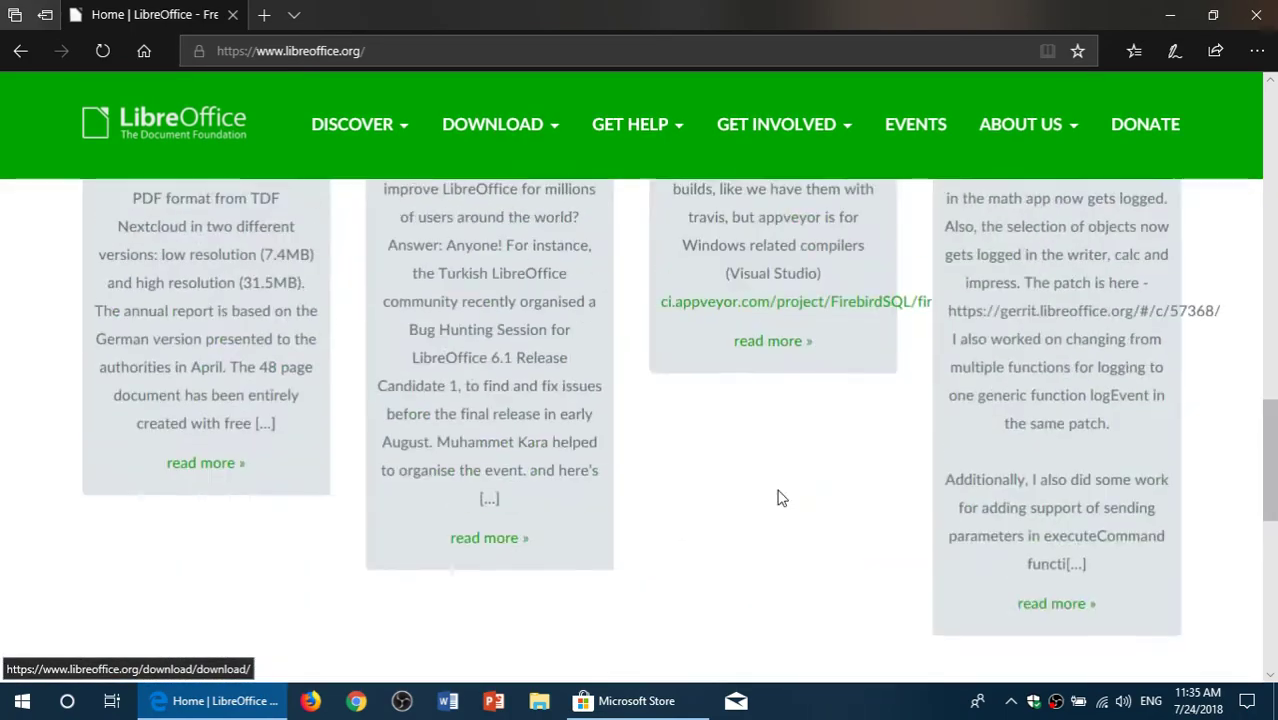
{"action": "scroll", "coordinate": [687, 478], "scroll_direction": "up", "scroll_amount": 10}
{"action": "scroll", "coordinate": [689, 485], "scroll_direction": "down", "scroll_amount": 2}
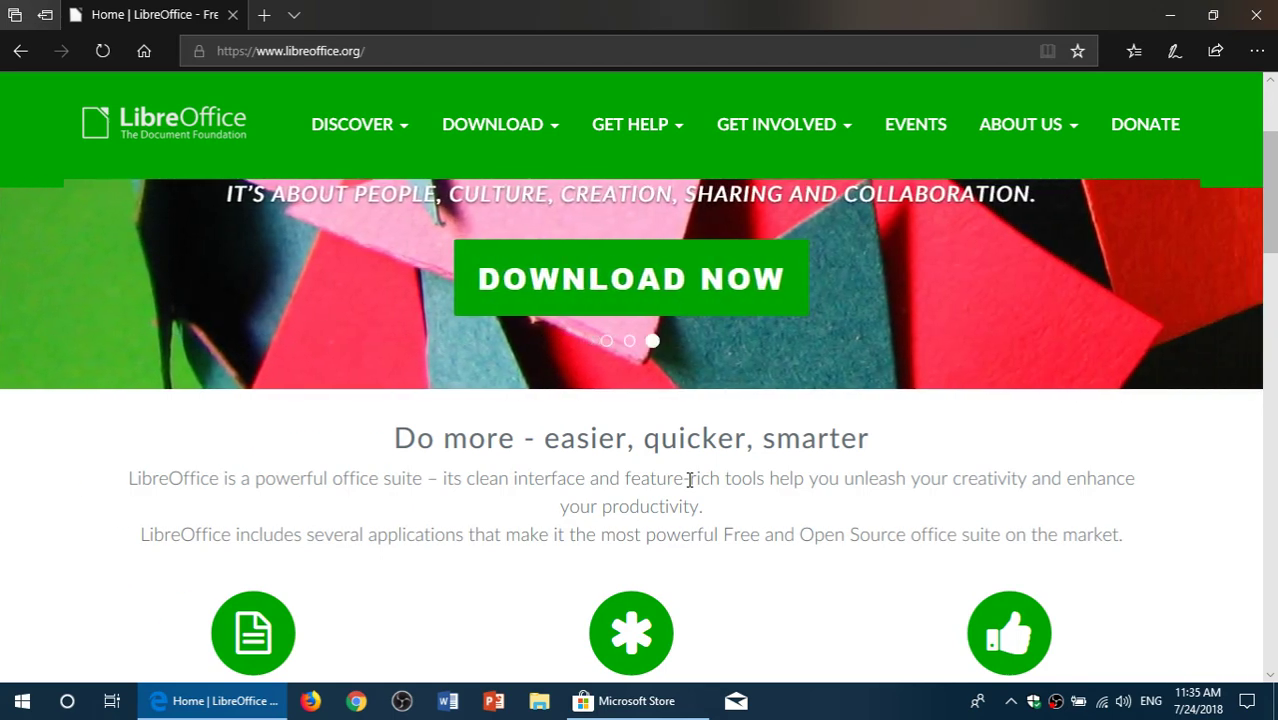
{"action": "scroll", "coordinate": [689, 480], "scroll_direction": "up", "scroll_amount": 3}
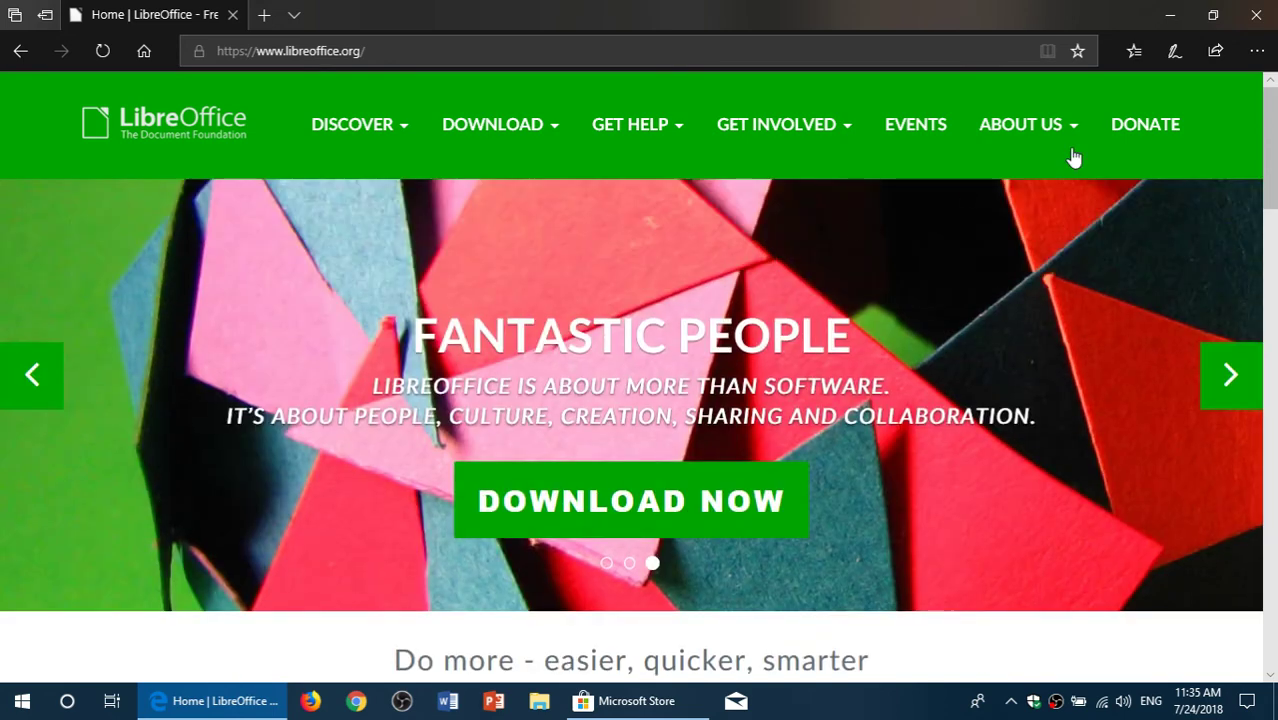